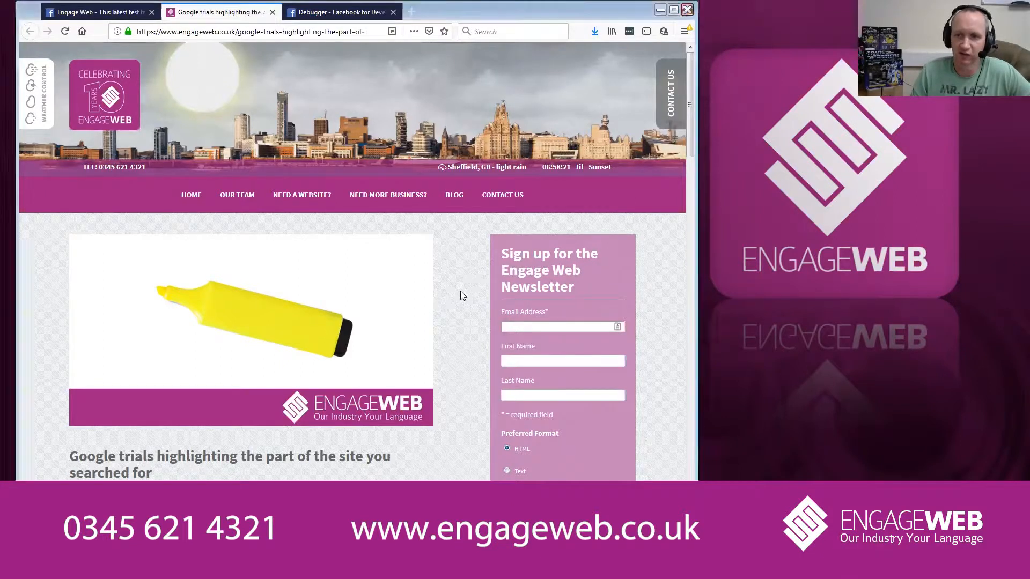
- Examine the blog article about Google highlighting searched text, and the text and link preview of its Engage Web Facebook post
{"action": "scroll", "coordinate": [296, 282], "scroll_direction": "down", "scroll_amount": 1}
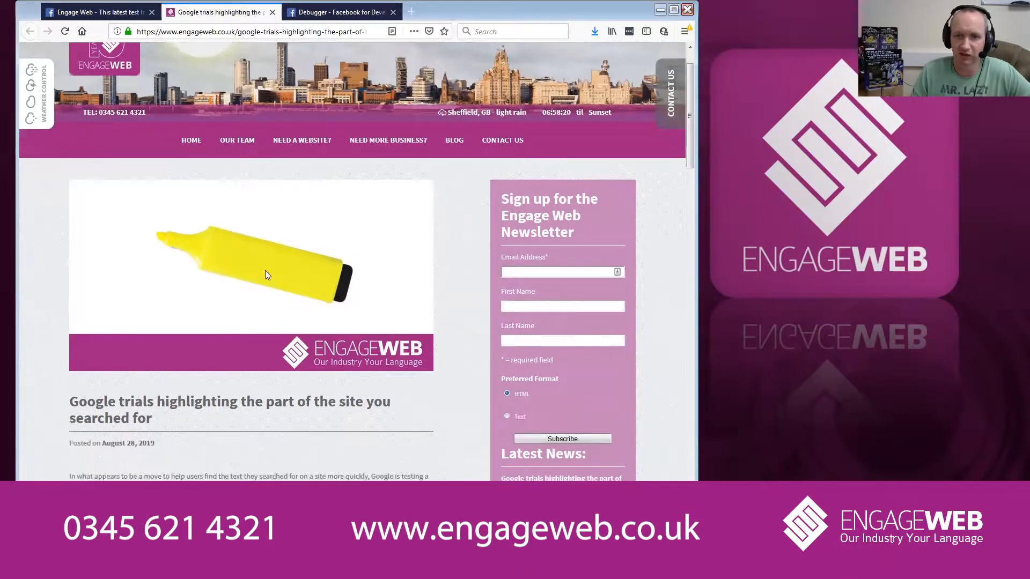
{"action": "scroll", "coordinate": [460, 300], "scroll_direction": "down", "scroll_amount": 1}
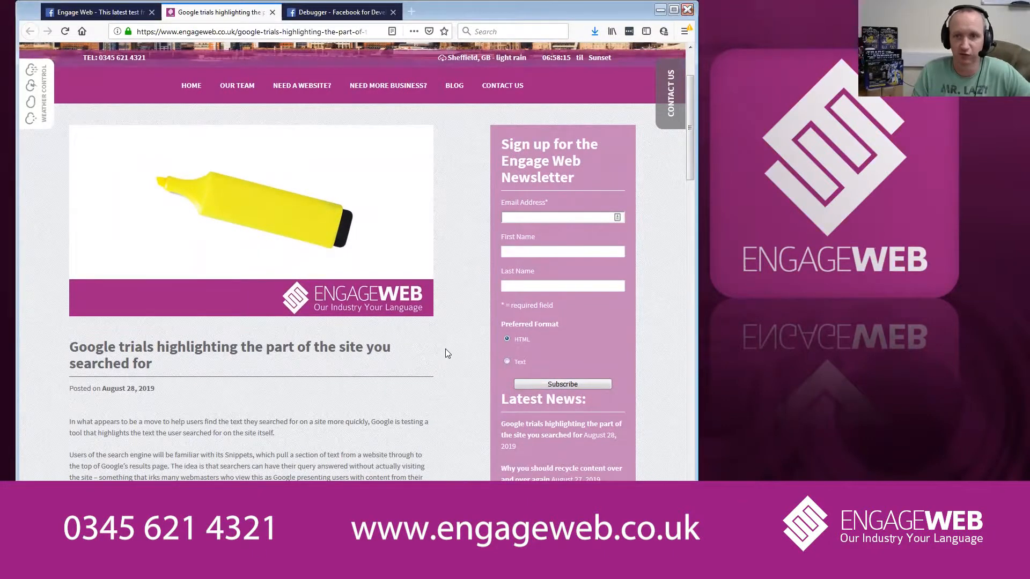
{"action": "scroll", "coordinate": [446, 348], "scroll_direction": "down", "scroll_amount": 13}
{"action": "scroll", "coordinate": [446, 342], "scroll_direction": "up", "scroll_amount": 14}
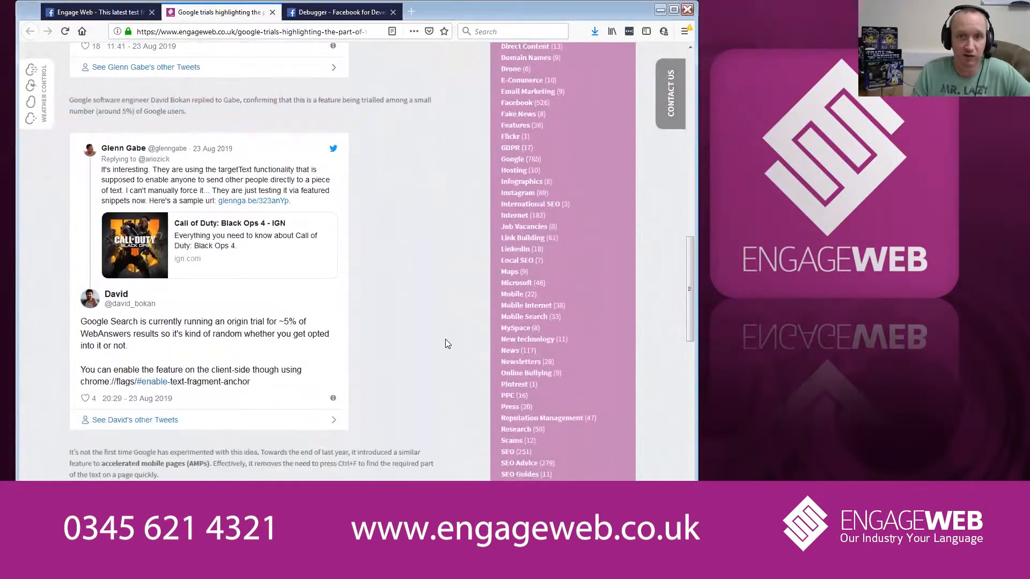
{"action": "scroll", "coordinate": [458, 349], "scroll_direction": "up", "scroll_amount": 1}
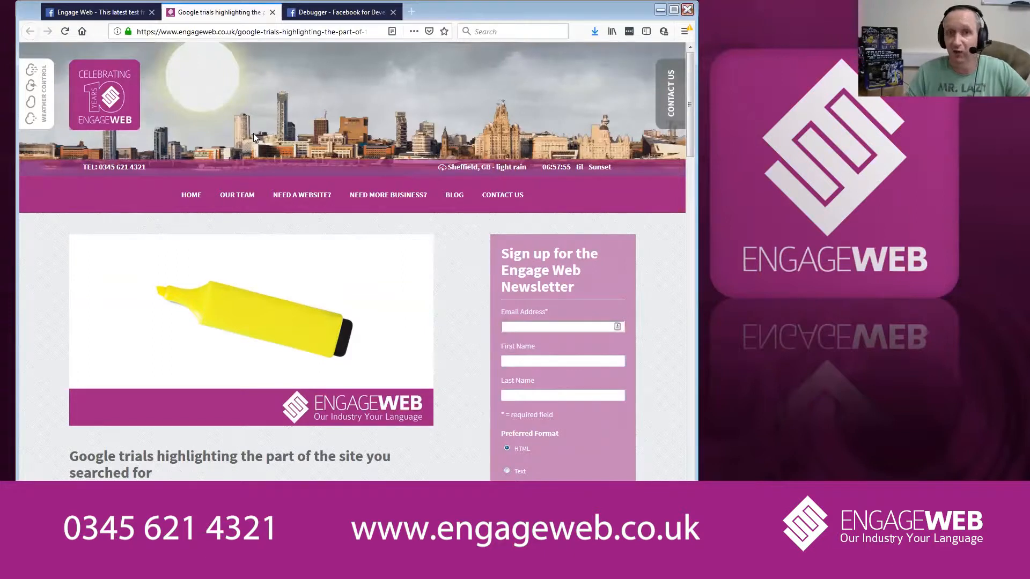
{"action": "left_click", "coordinate": [94, 13]}
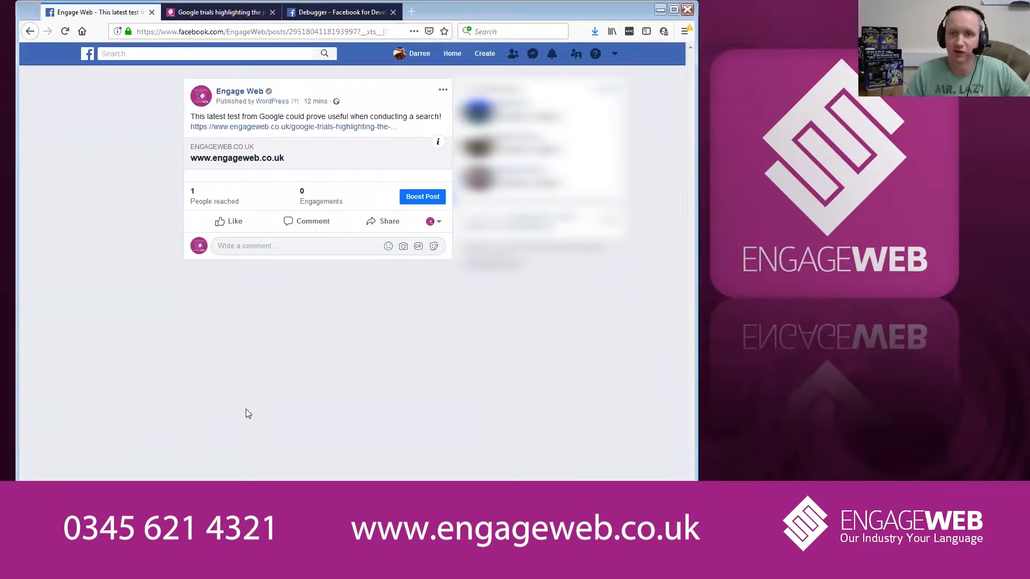
{"action": "left_click_drag", "start_coordinate": [191, 117], "coordinate": [427, 116]}
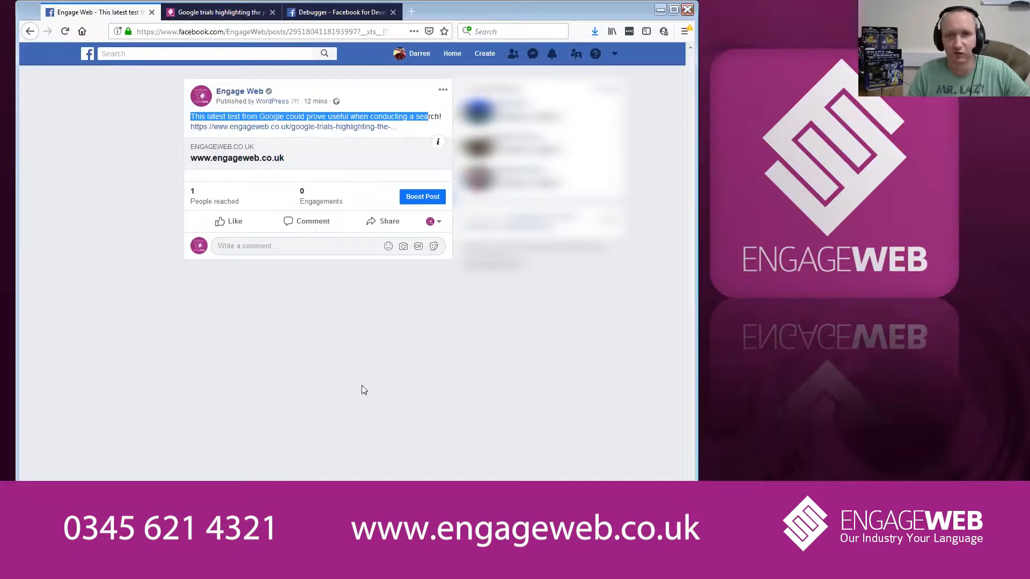
{"action": "left_click", "coordinate": [191, 346]}
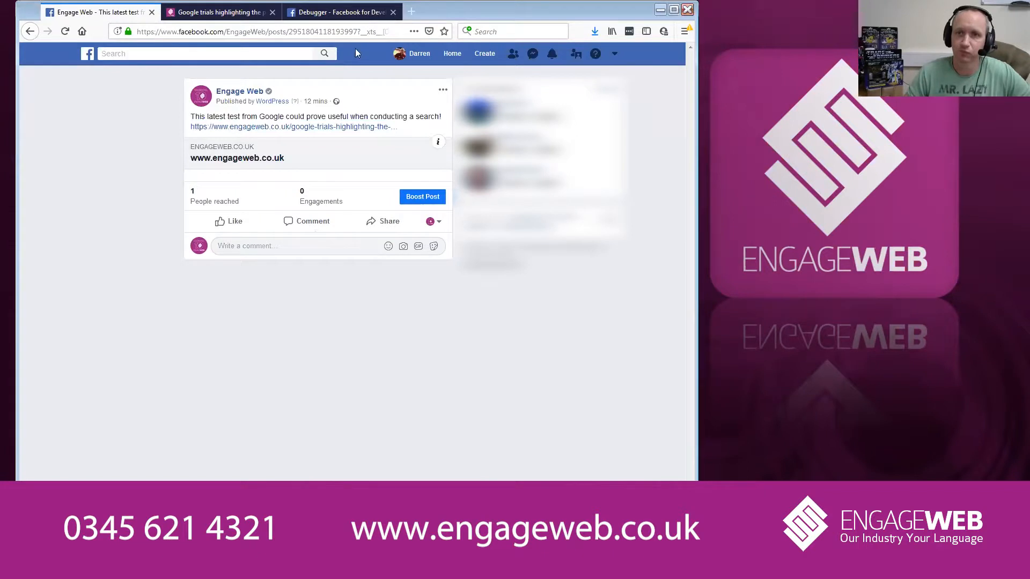
- Copy the blog article's full web address into the Facebook Sharing Debugger's URL field
{"action": "left_click", "coordinate": [328, 16]}
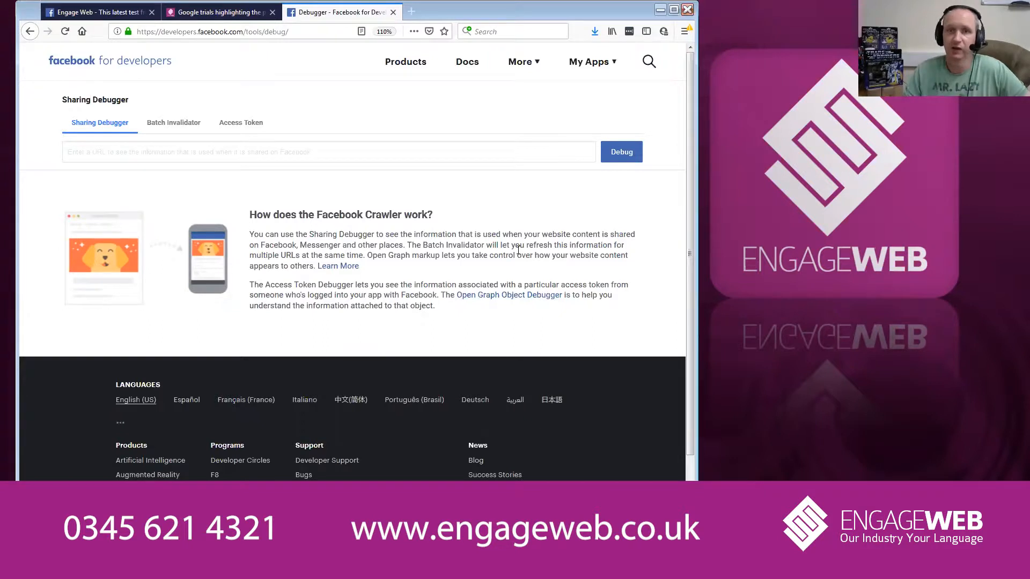
{"action": "left_click", "coordinate": [203, 12]}
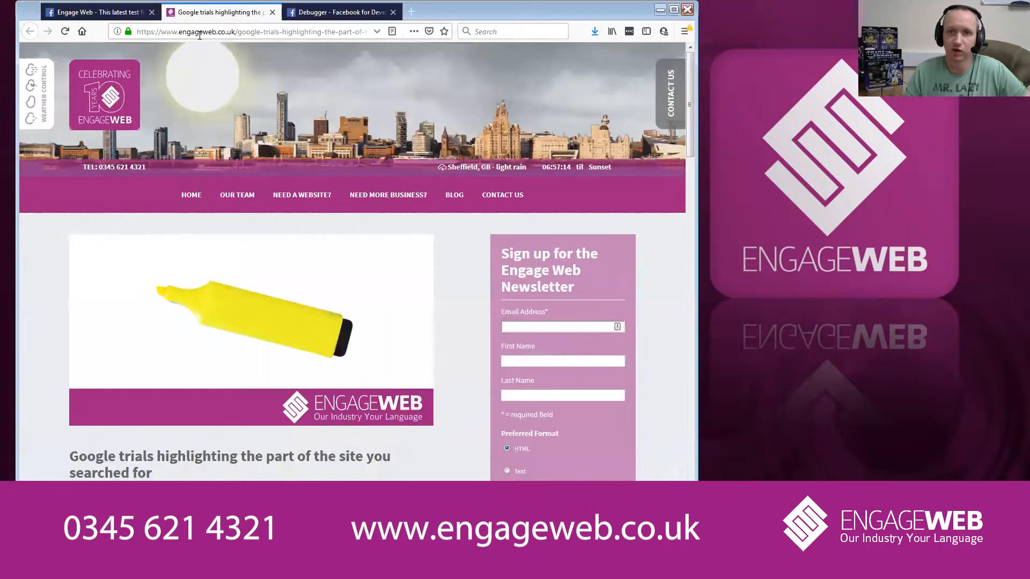
{"action": "left_click", "coordinate": [200, 35]}
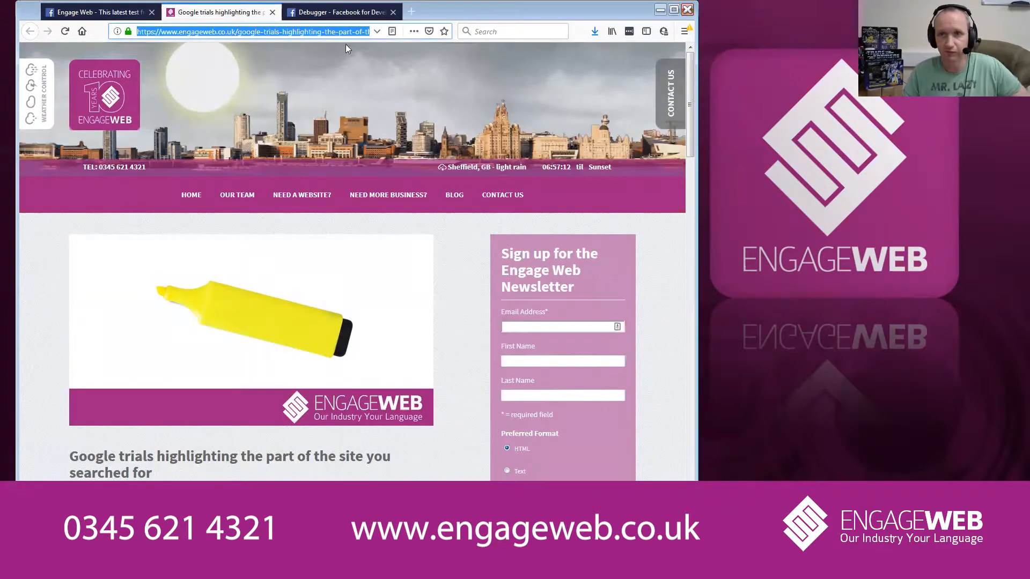
{"action": "left_click", "coordinate": [314, 13]}
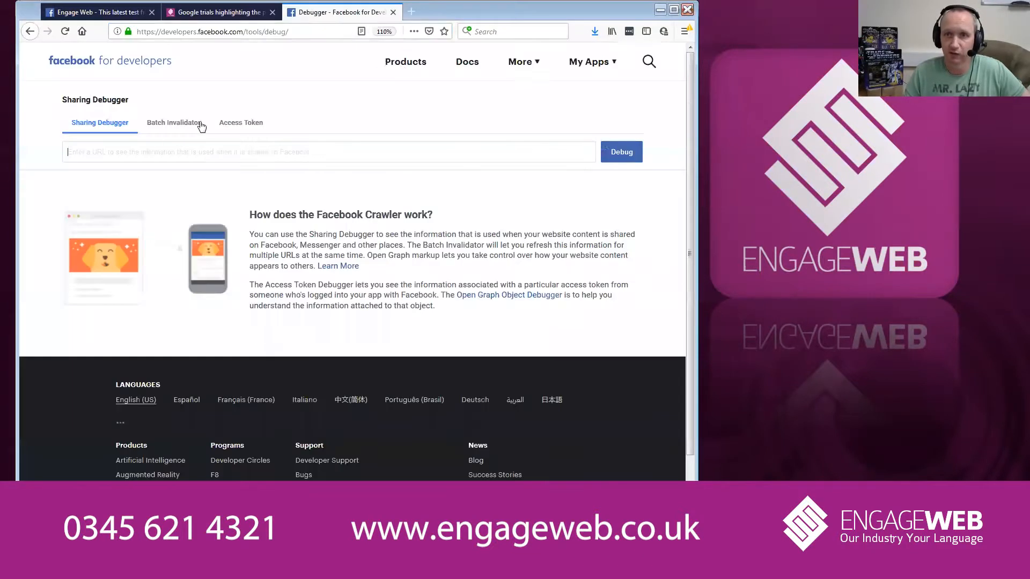
{"action": "left_click", "coordinate": [128, 155]}
{"action": "type", "text": "https://www.engageweb.co.uk/google-trials-highlighting-the-part-of-the-site-you-searched-for-16756.html?fbclid=IwAR2Gji9aCZQIH2Uyv84iG2jn38qAOwpJWj7DS-snq3Do4hCnu4SWzmWAQHQ"}
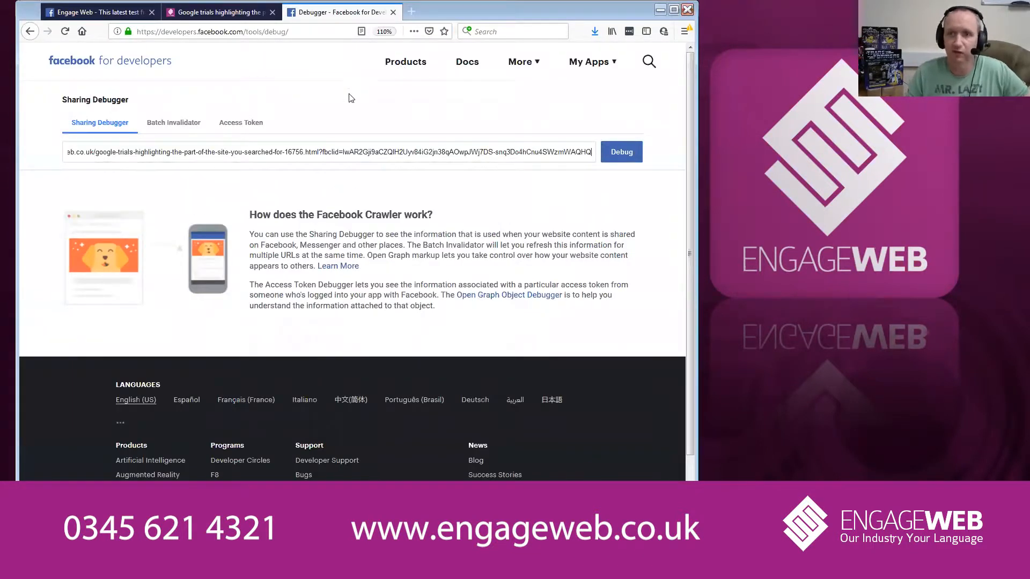
- Strip the fbclid tracking parameter so the URL ends in 16756.html, and debug it
{"action": "left_click_drag", "start_coordinate": [319, 152], "coordinate": [591, 152]}
{"action": "key", "text": "BackSpace"}
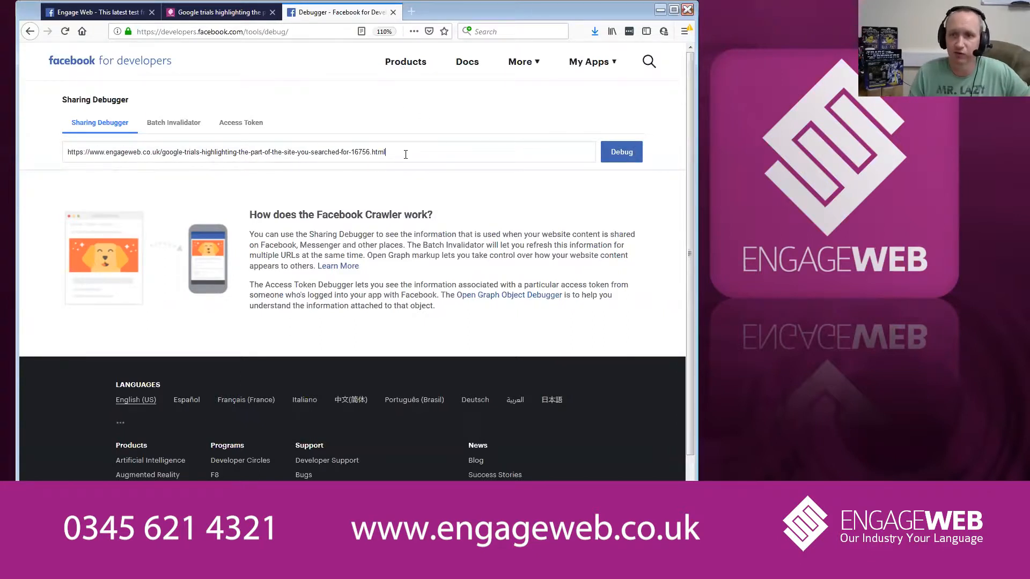
{"action": "left_click", "coordinate": [621, 151]}
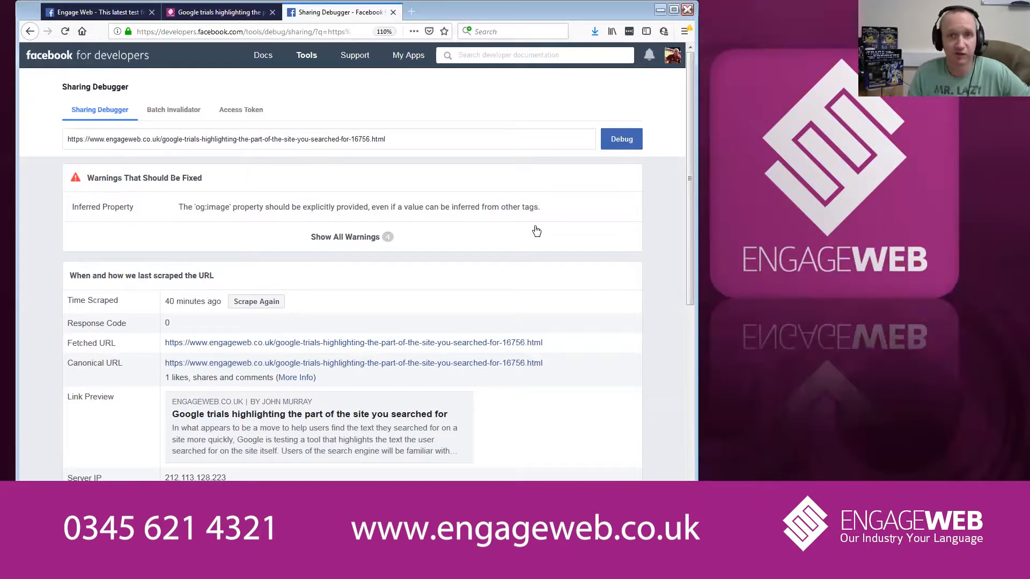
- Scrape the article URL again and check its link preview and Open Graph properties
{"action": "left_click", "coordinate": [249, 302]}
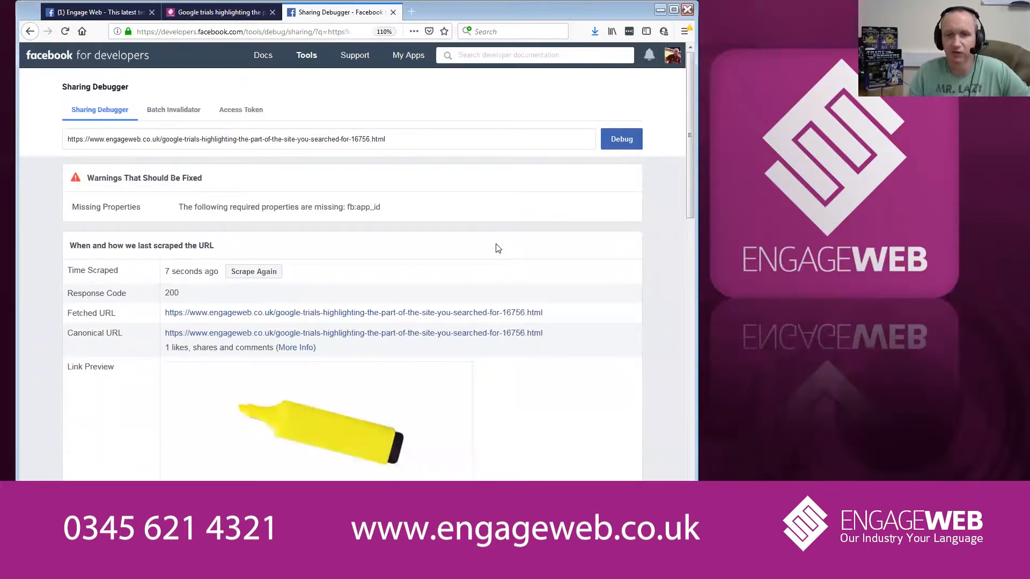
{"action": "scroll", "coordinate": [547, 252], "scroll_direction": "down", "scroll_amount": 2}
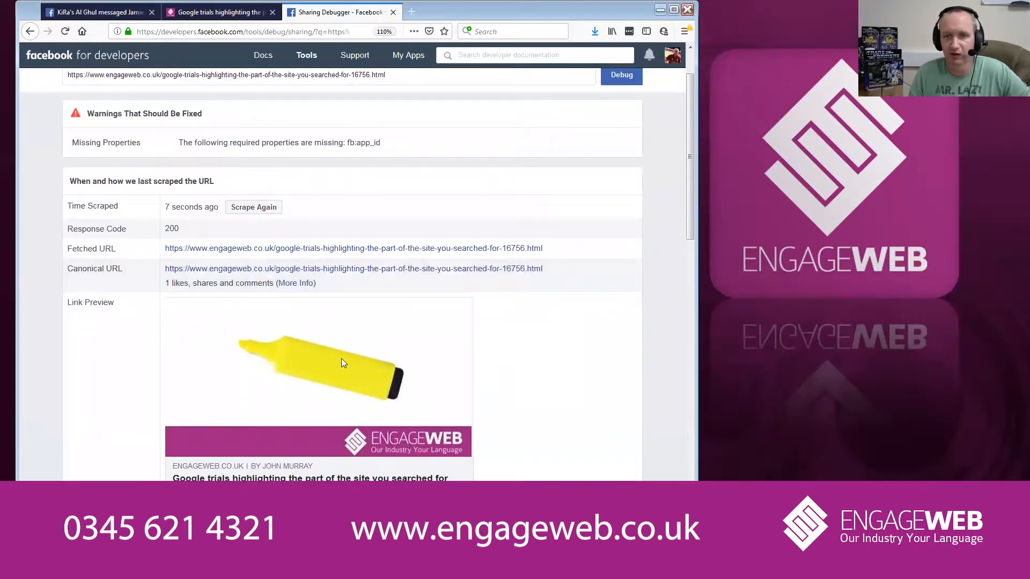
{"action": "scroll", "coordinate": [595, 339], "scroll_direction": "down", "scroll_amount": 4}
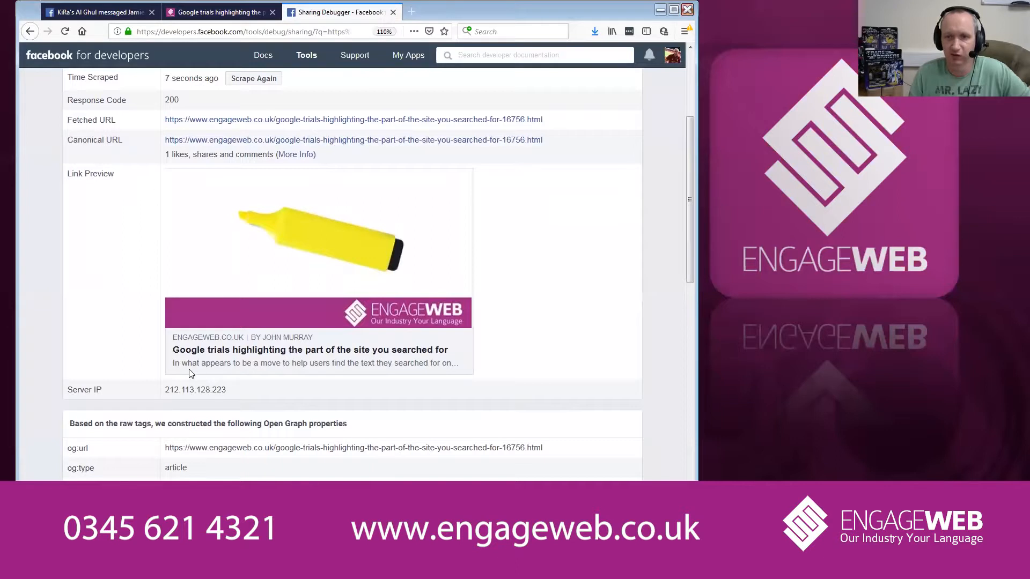
{"action": "scroll", "coordinate": [408, 282], "scroll_direction": "down", "scroll_amount": 2}
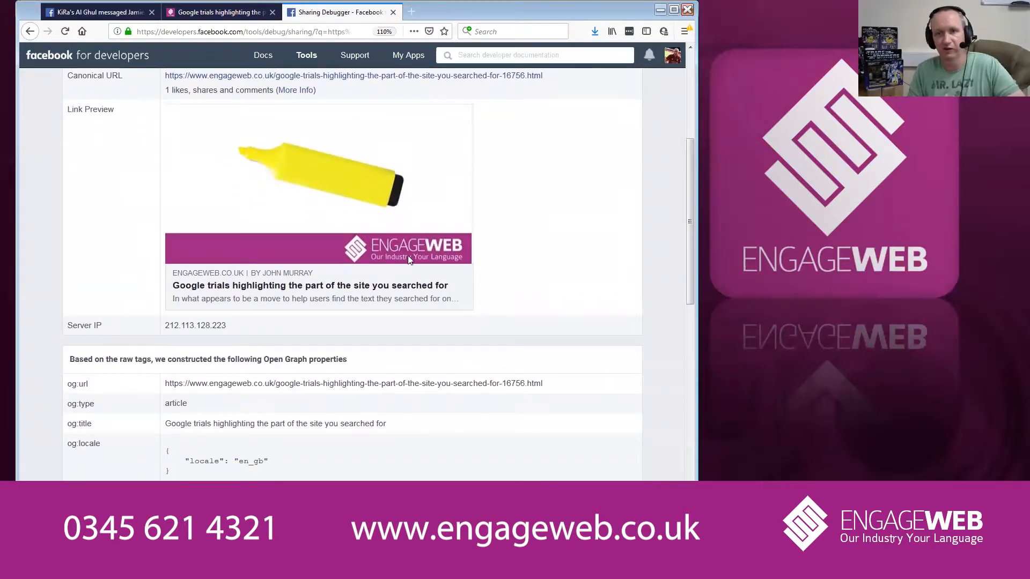
{"action": "scroll", "coordinate": [605, 248], "scroll_direction": "up", "scroll_amount": 7}
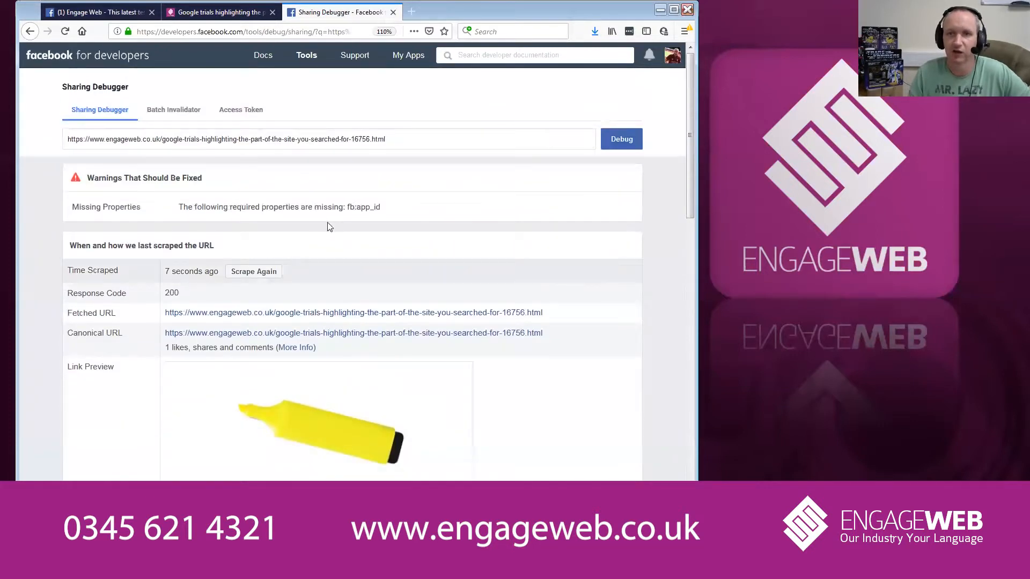
- Copy the cleaned article URL from the Sharing Debugger into a blank Notepad document
{"action": "left_click_drag", "start_coordinate": [387, 139], "coordinate": [19, 156]}
{"action": "key", "text": "ctrl+c"}
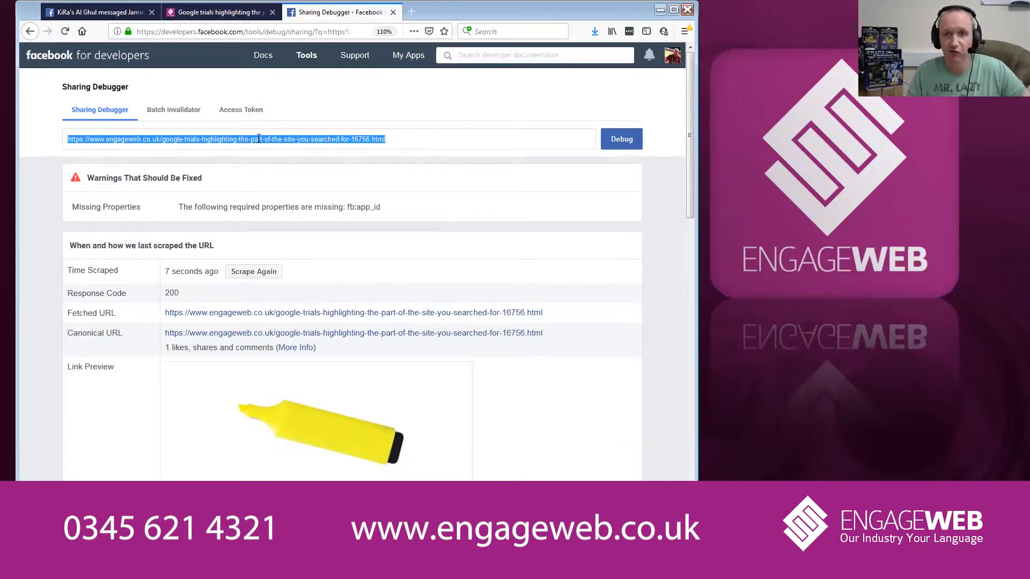
{"action": "left_click", "coordinate": [102, 15]}
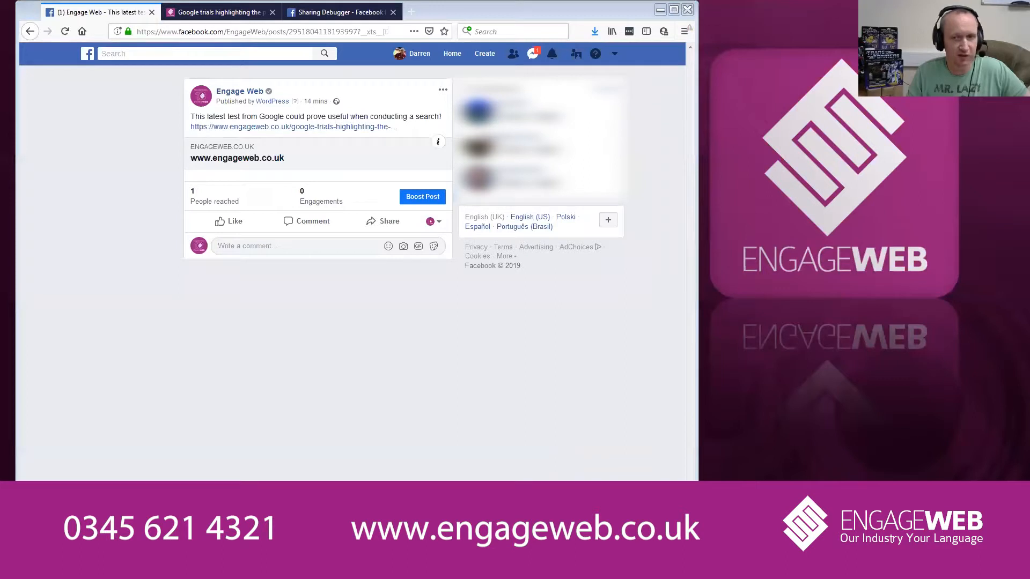
{"action": "key", "text": "ctrl+v"}
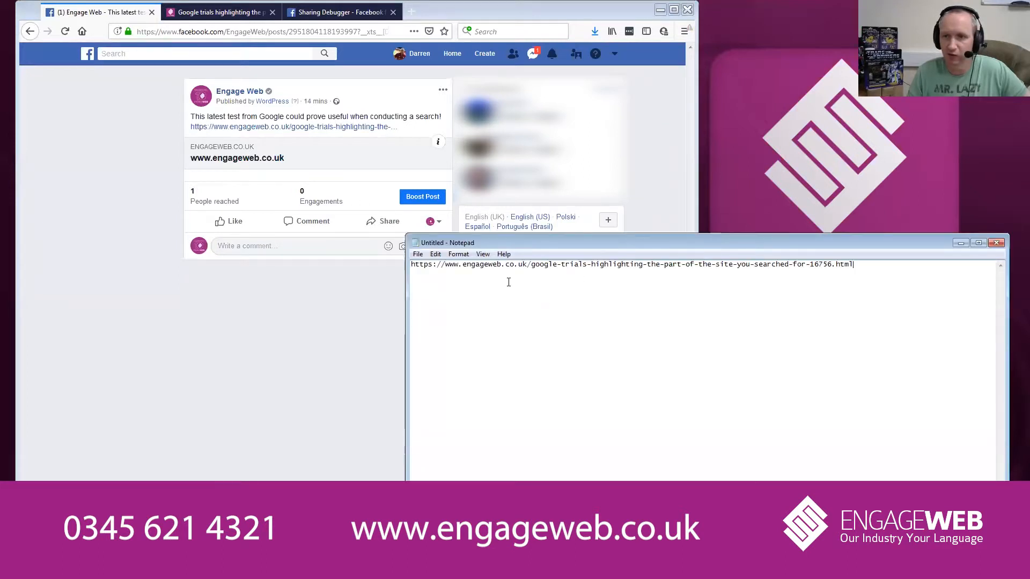
- Copy the Facebook post's message "This latest test from Google could prove useful when conducting a search!" into Notepad below the URL
{"action": "left_click_drag", "start_coordinate": [444, 121], "coordinate": [188, 117]}
{"action": "key", "text": "ctrl+c"}
{"action": "left_click", "coordinate": [804, 305]}
{"action": "key", "text": "End"}
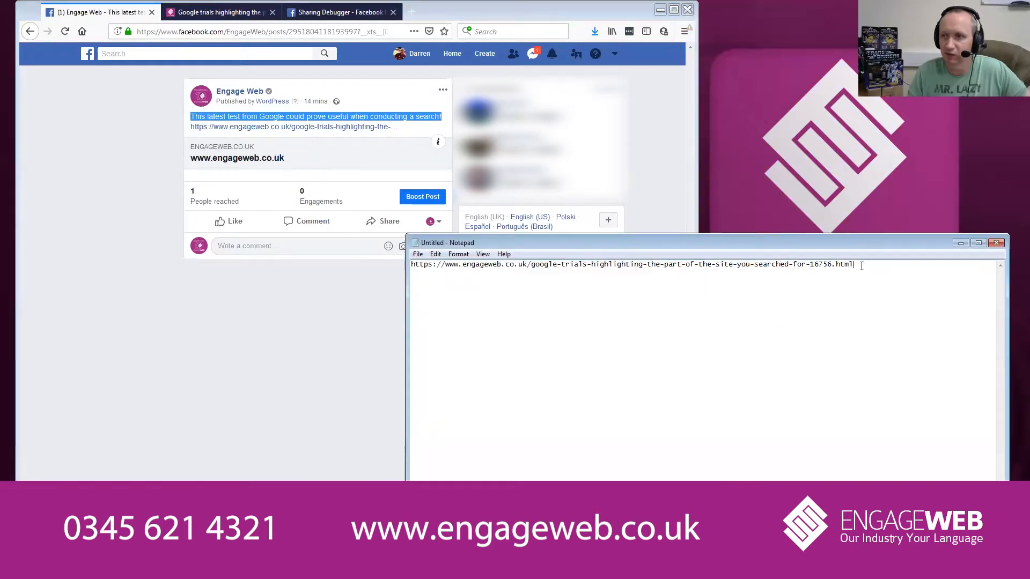
{"action": "key", "text": "Return"}
{"action": "key", "text": "Return"}
{"action": "key", "text": "ctrl+v"}
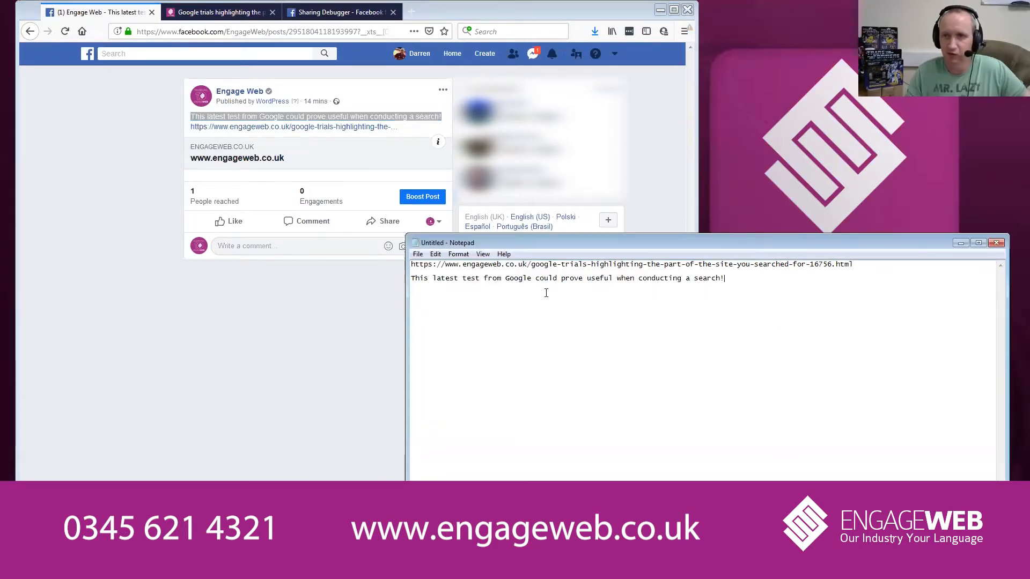
- Go to the Engage Web Facebook page and delete the existing post about the latest Google test
{"action": "left_click", "coordinate": [299, 349]}
{"action": "left_click", "coordinate": [238, 95]}
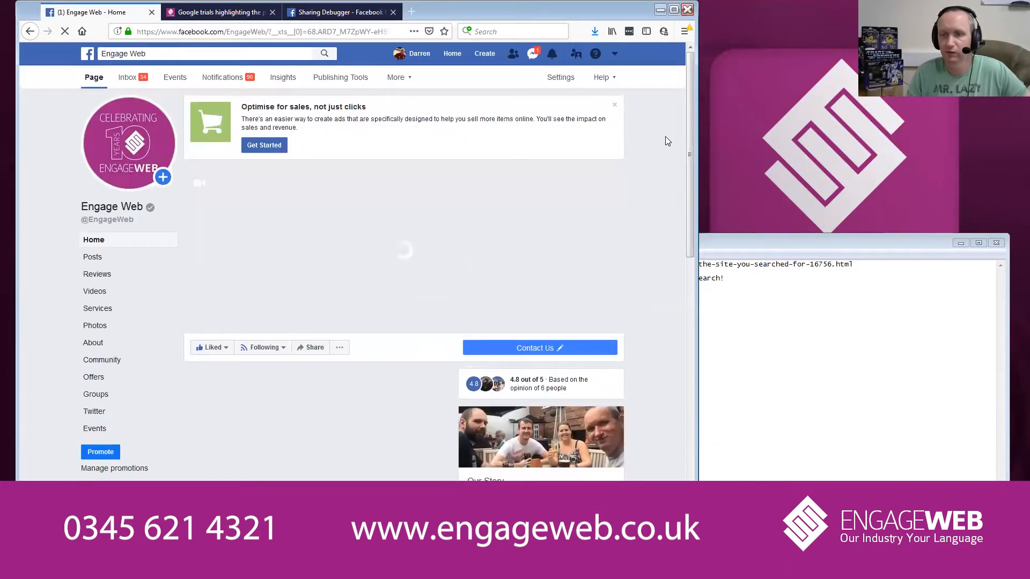
{"action": "scroll", "coordinate": [665, 138], "scroll_direction": "down", "scroll_amount": 4}
{"action": "scroll", "coordinate": [665, 142], "scroll_direction": "down", "scroll_amount": 5}
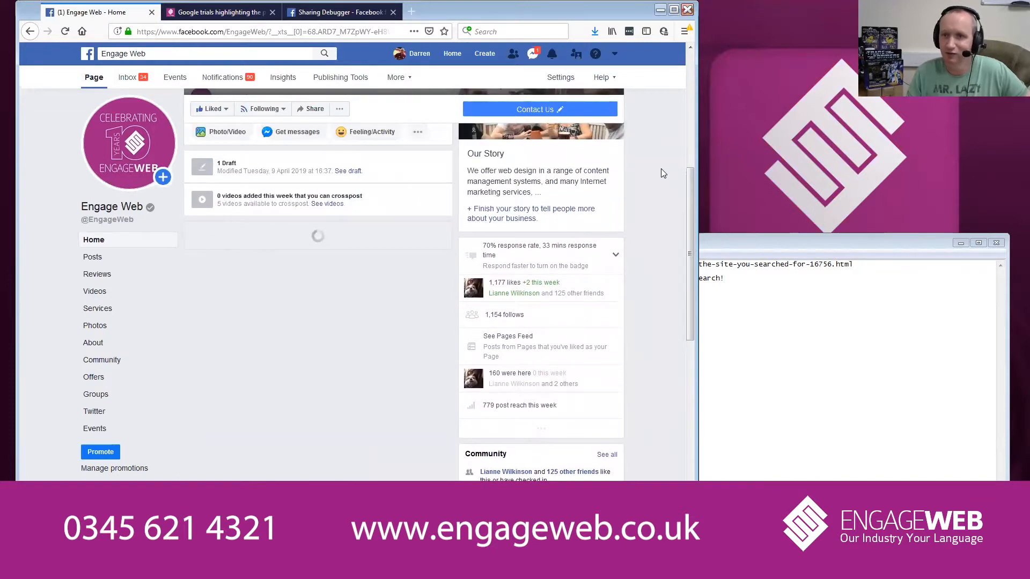
{"action": "scroll", "coordinate": [660, 172], "scroll_direction": "down", "scroll_amount": 10}
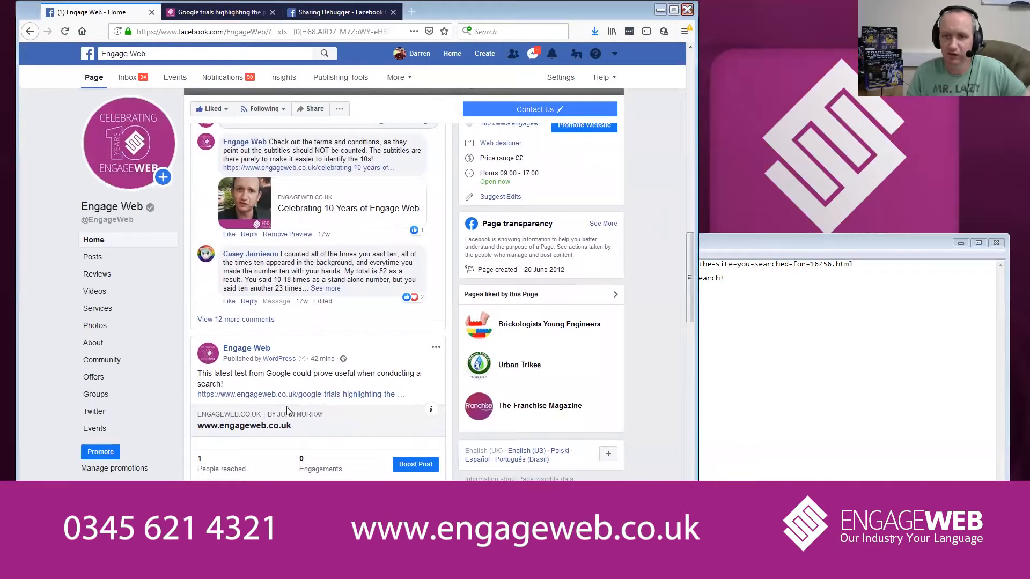
{"action": "left_click", "coordinate": [436, 348]}
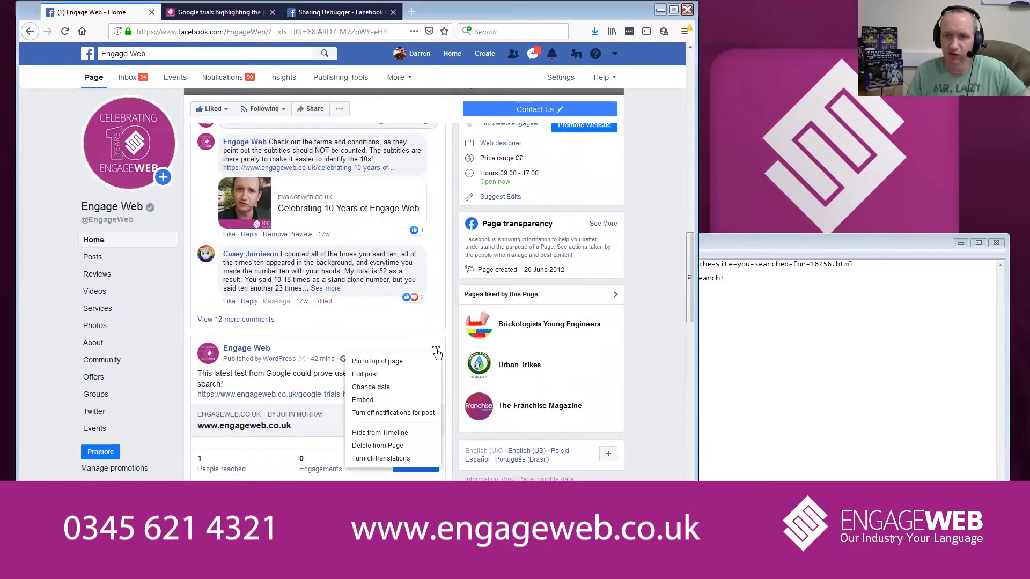
{"action": "left_click", "coordinate": [375, 445]}
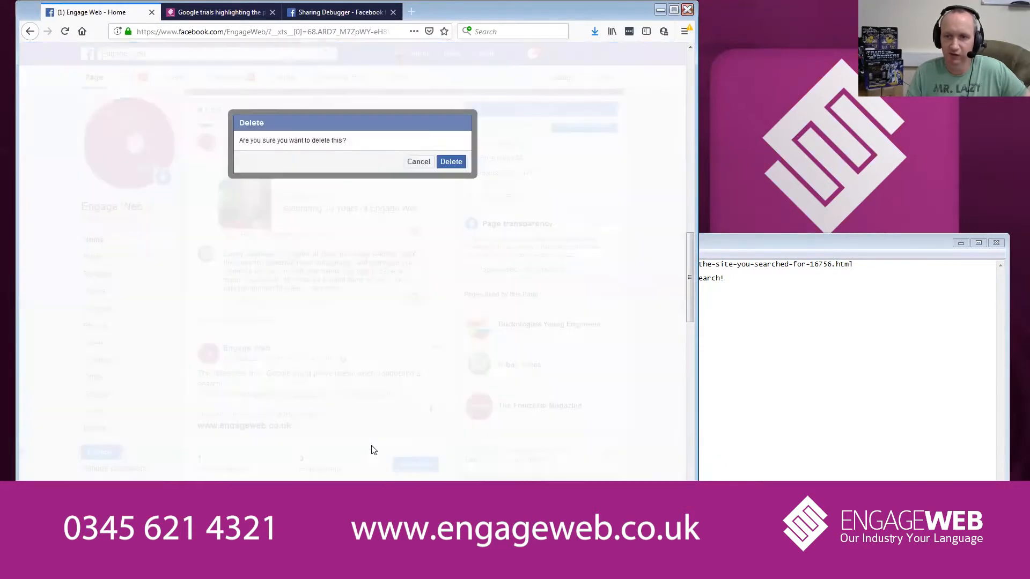
{"action": "left_click", "coordinate": [451, 164]}
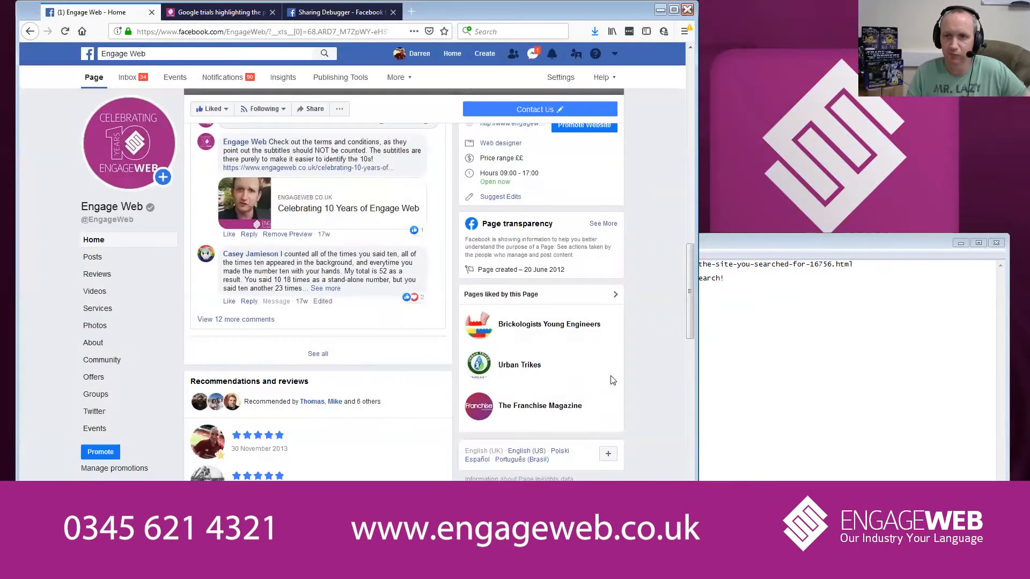
- Start a new post on the Engage Web page using the article URL saved in Notepad, and check its link preview
{"action": "left_click", "coordinate": [798, 314]}
{"action": "left_click_drag", "start_coordinate": [854, 264], "coordinate": [398, 267]}
{"action": "key", "text": "ctrl+c"}
{"action": "left_click", "coordinate": [655, 186]}
{"action": "scroll", "coordinate": [655, 263], "scroll_direction": "up", "scroll_amount": 15}
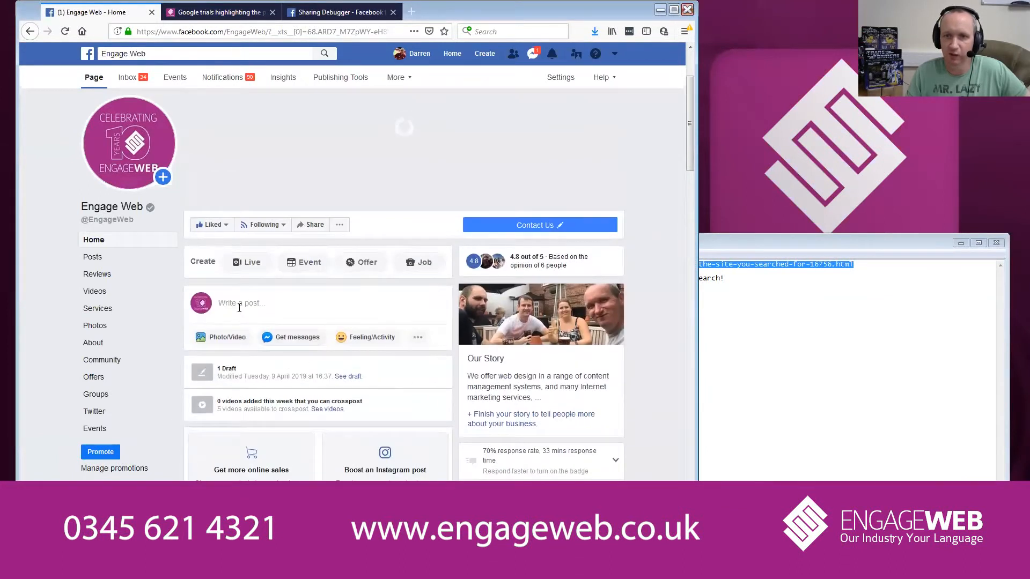
{"action": "left_click", "coordinate": [289, 304]}
{"action": "key", "text": "ctrl+v"}
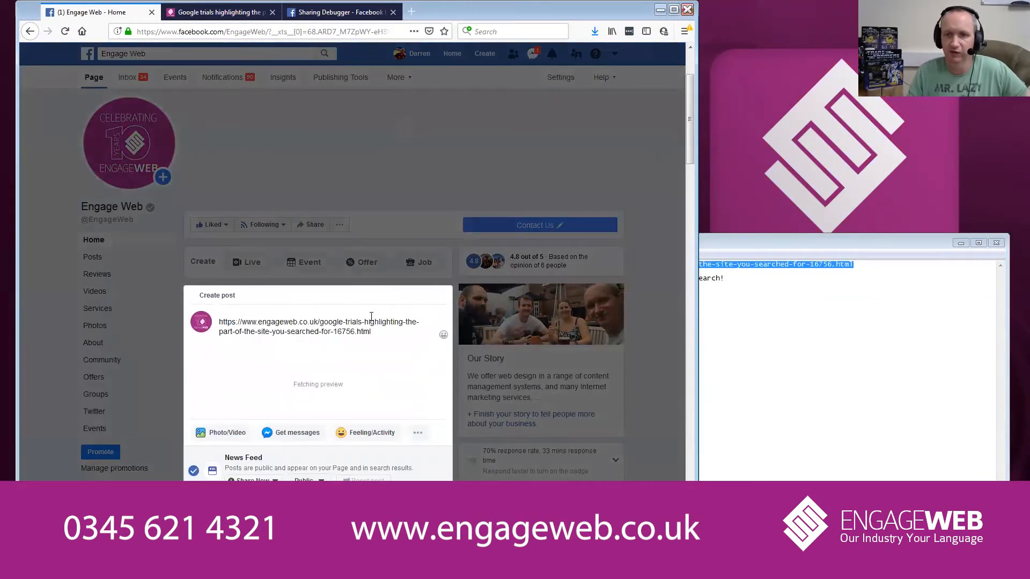
{"action": "scroll", "coordinate": [405, 338], "scroll_direction": "down", "scroll_amount": 3}
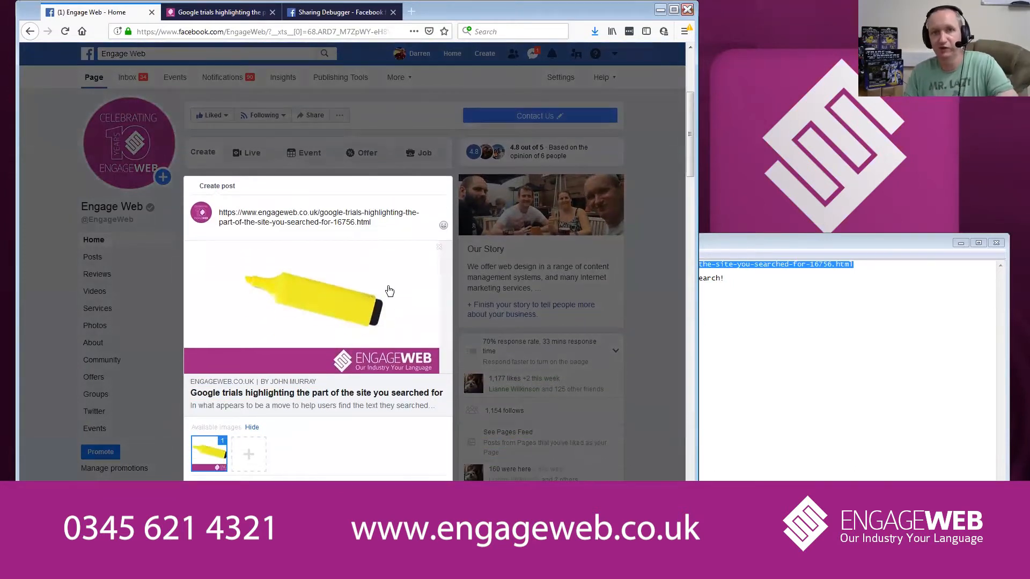
- Replace the URL text with "This latest test from Google could prove useful when conducting a search!" from Notepad and publish the post
{"action": "left_click", "coordinate": [810, 352]}
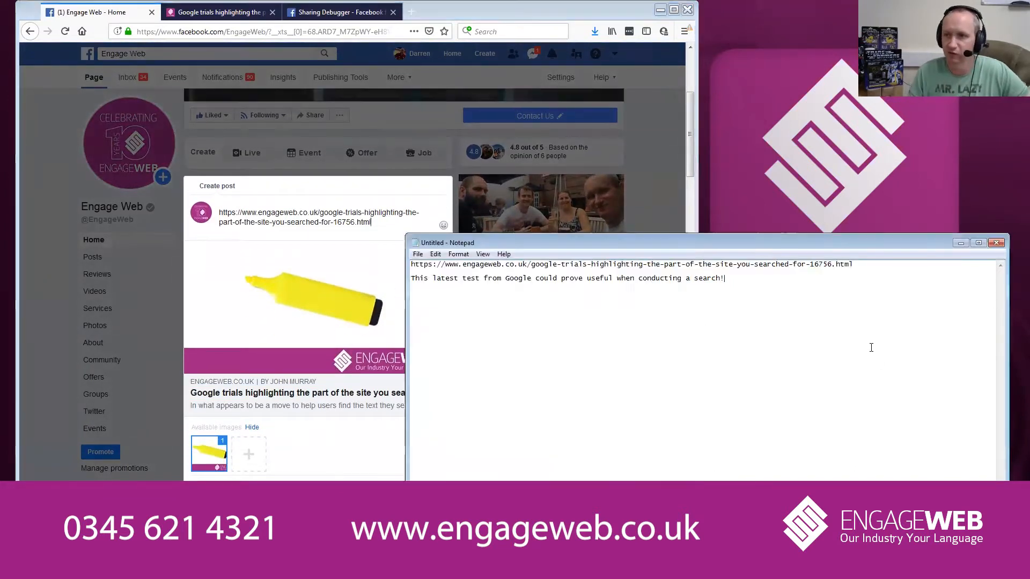
{"action": "left_click_drag", "start_coordinate": [732, 278], "coordinate": [411, 284]}
{"action": "key", "text": "ctrl+c"}
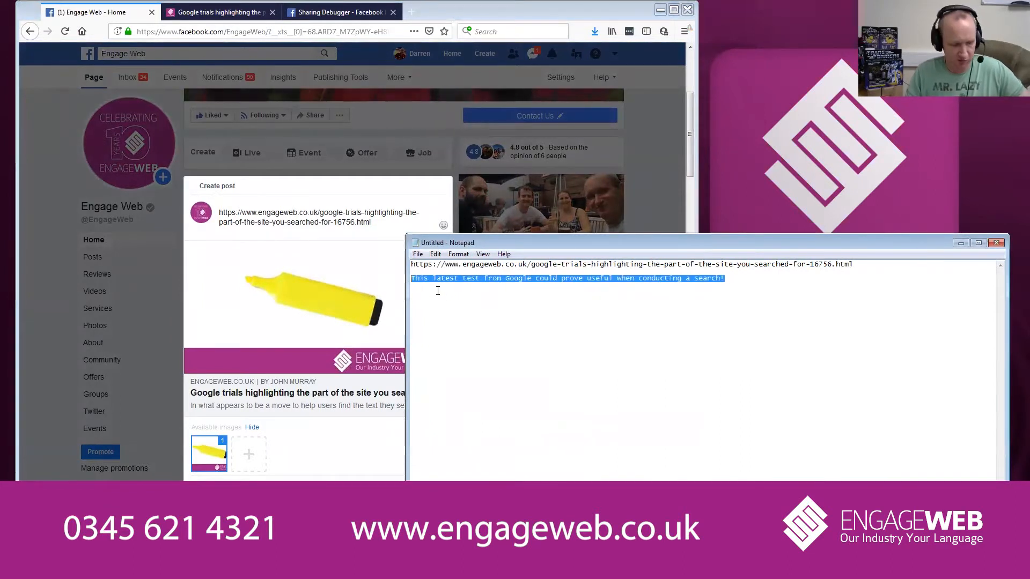
{"action": "left_click", "coordinate": [403, 215]}
{"action": "key", "text": "shift+Up"}
{"action": "key", "text": "shift+Up"}
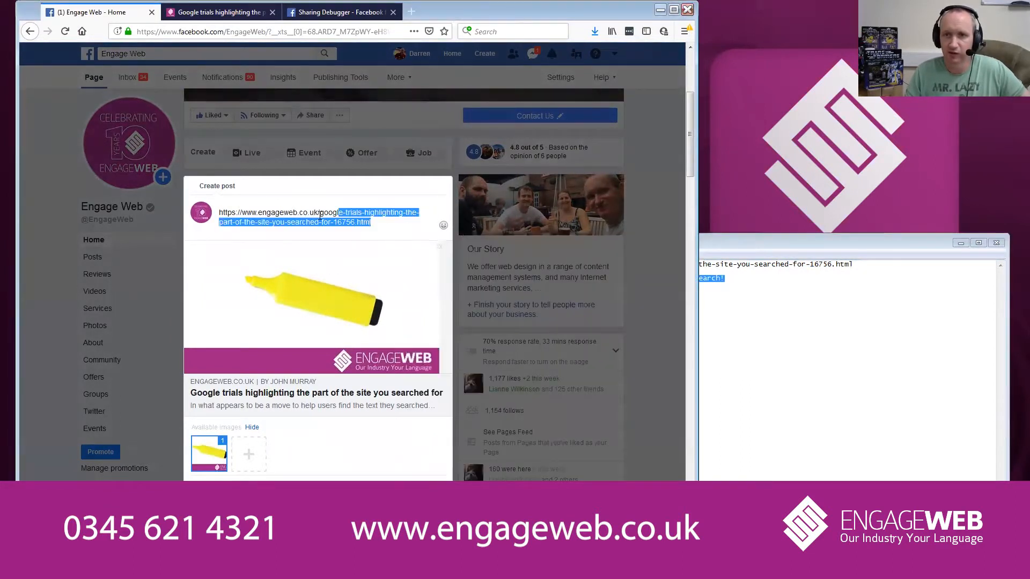
{"action": "key", "text": "ctrl+v"}
{"action": "scroll", "coordinate": [428, 449], "scroll_direction": "down", "scroll_amount": 1}
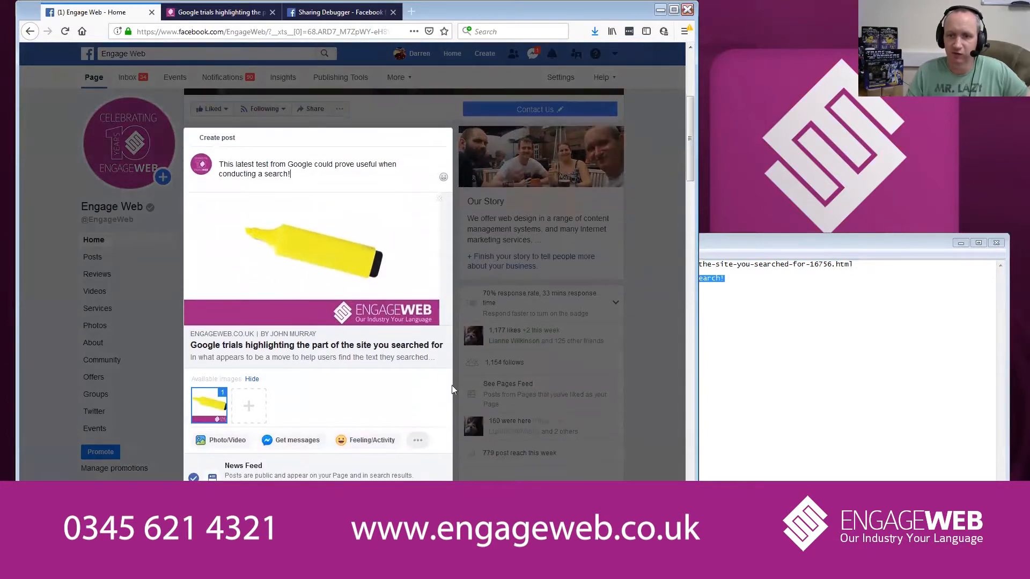
{"action": "left_click", "coordinate": [421, 491]}
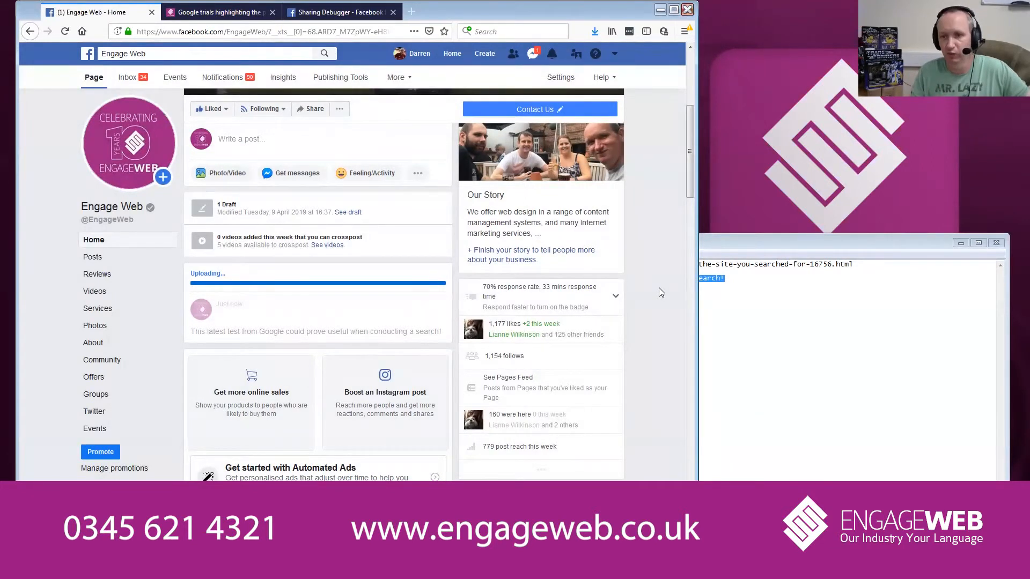
{"action": "scroll", "coordinate": [659, 295], "scroll_direction": "down", "scroll_amount": 2}
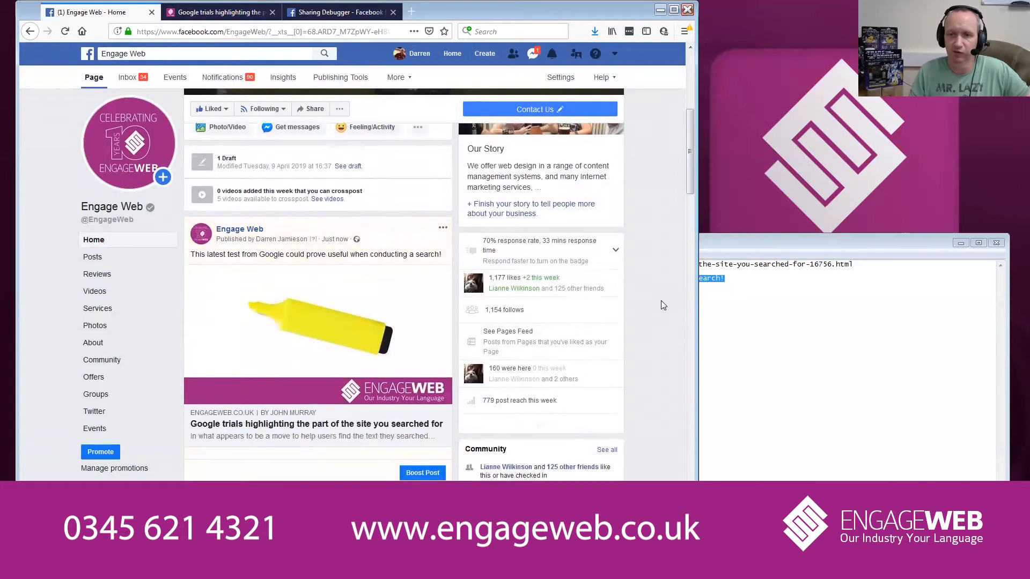